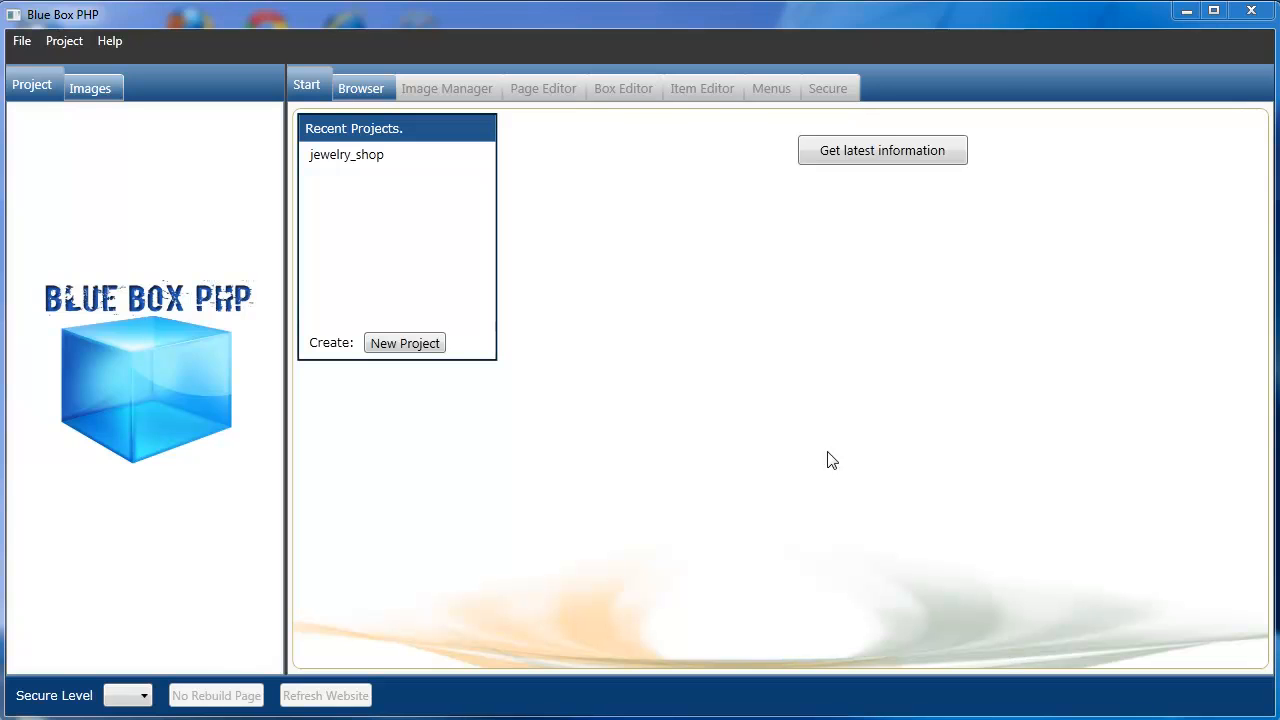
Open the jewelry_shop project from Recent Projects to load its database and pages.
click(331, 158)
double_click(331, 158)
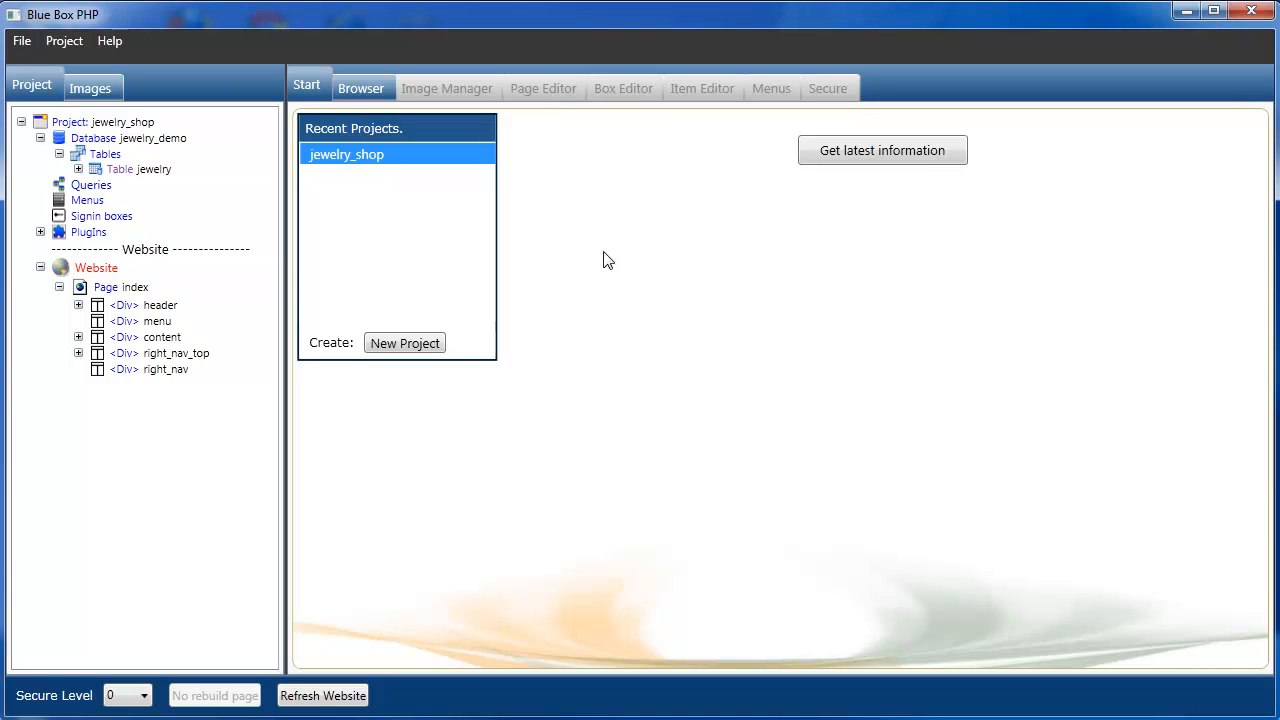
click(64, 40)
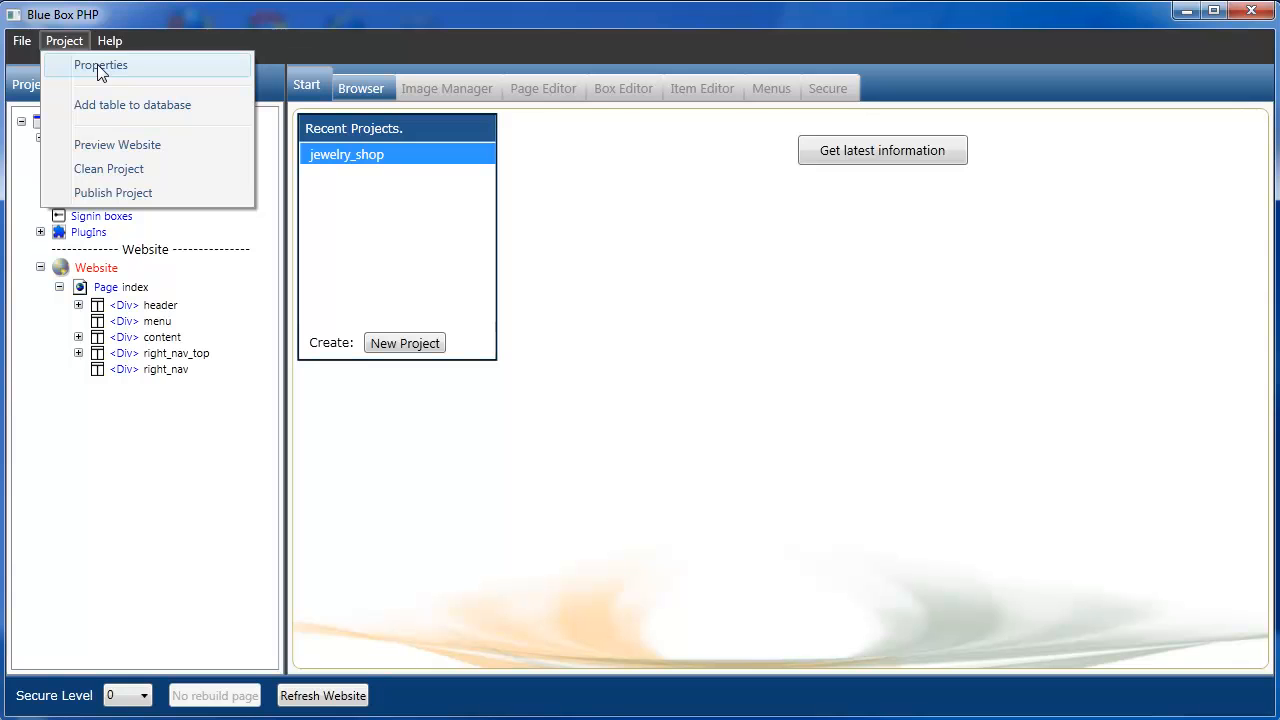
In Project Properties, begin replacing the website domain name with siambeachjewelry.
click(100, 65)
drag(743, 252, 551, 38)
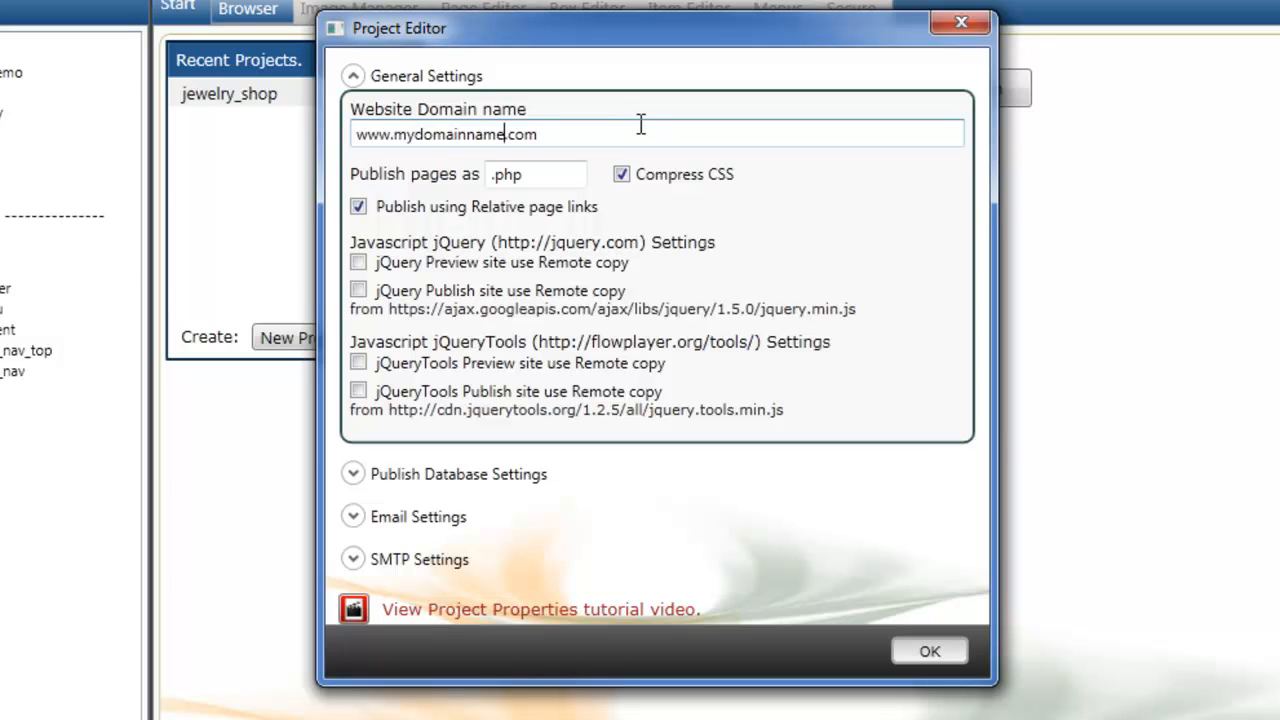
key(BackSpace)
key(BackSpace)
key(BackSpace)
key(BackSpace)
key(BackSpace)
key(BackSpace)
key(BackSpace)
key(BackSpace)
key(BackSpace)
key(BackSpace)
key(BackSpace)
key(BackSpace)
text(siambead)
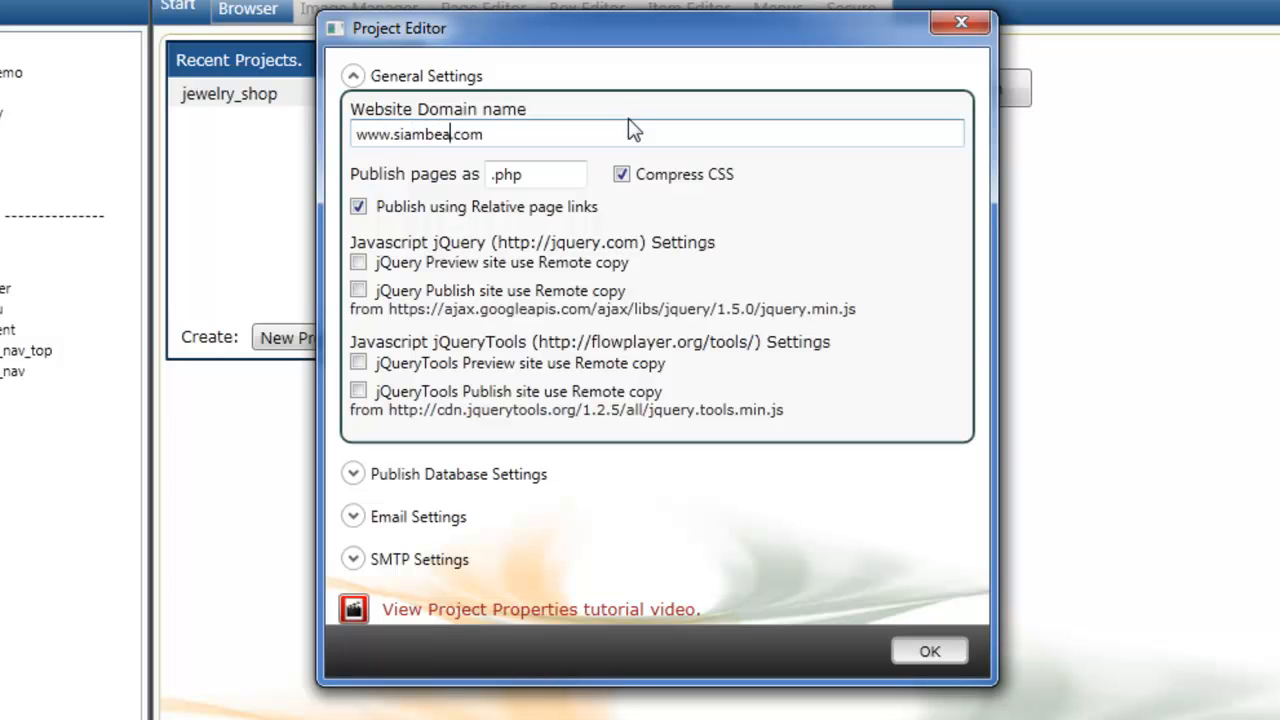
text(hjewelry)
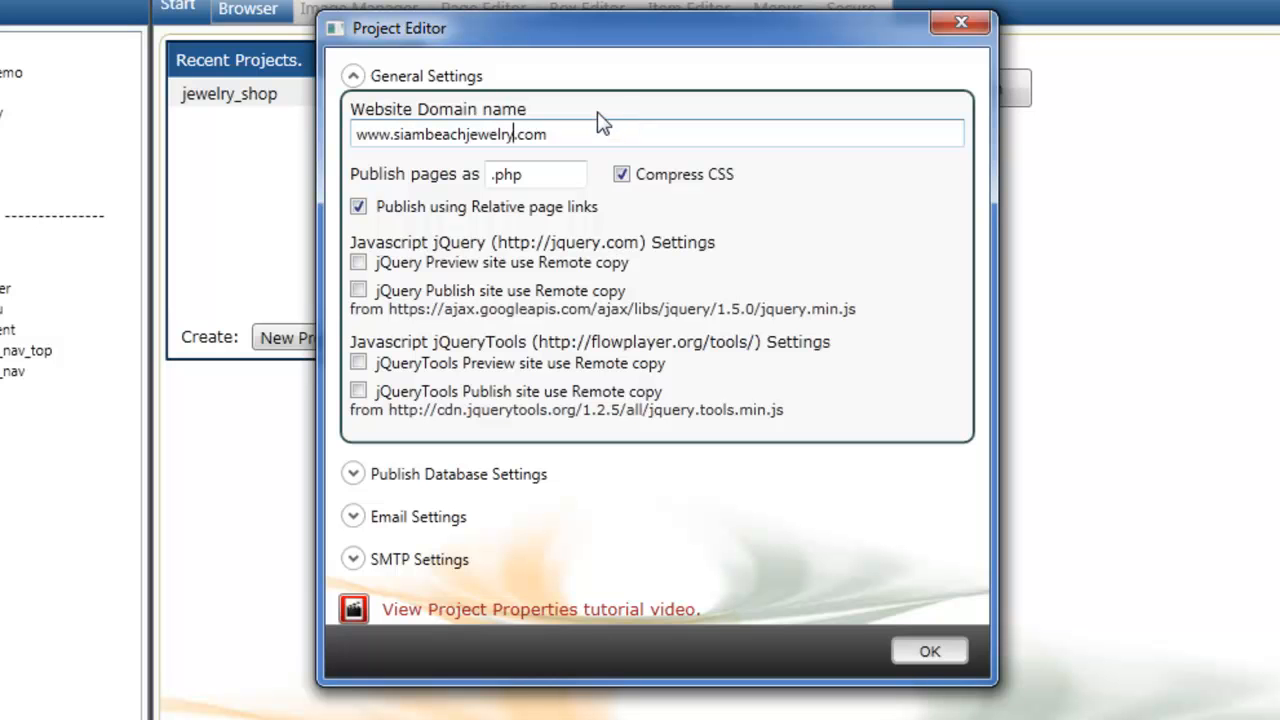
click(565, 174)
key(BackSpace)
key(BackSpace)
key(BackSpace)
text(h)
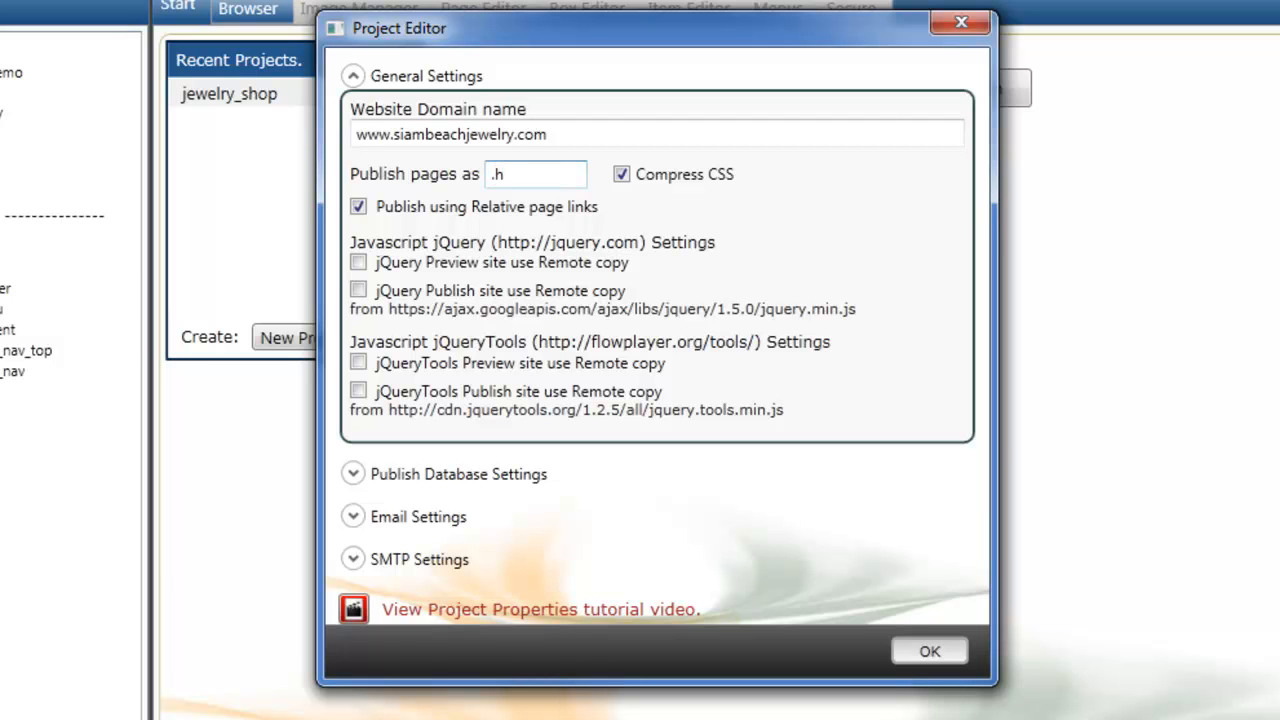
text(tml)
key(BackSpace)
key(BackSpace)
key(BackSpace)
key(BackSpace)
text(php)
click(621, 176)
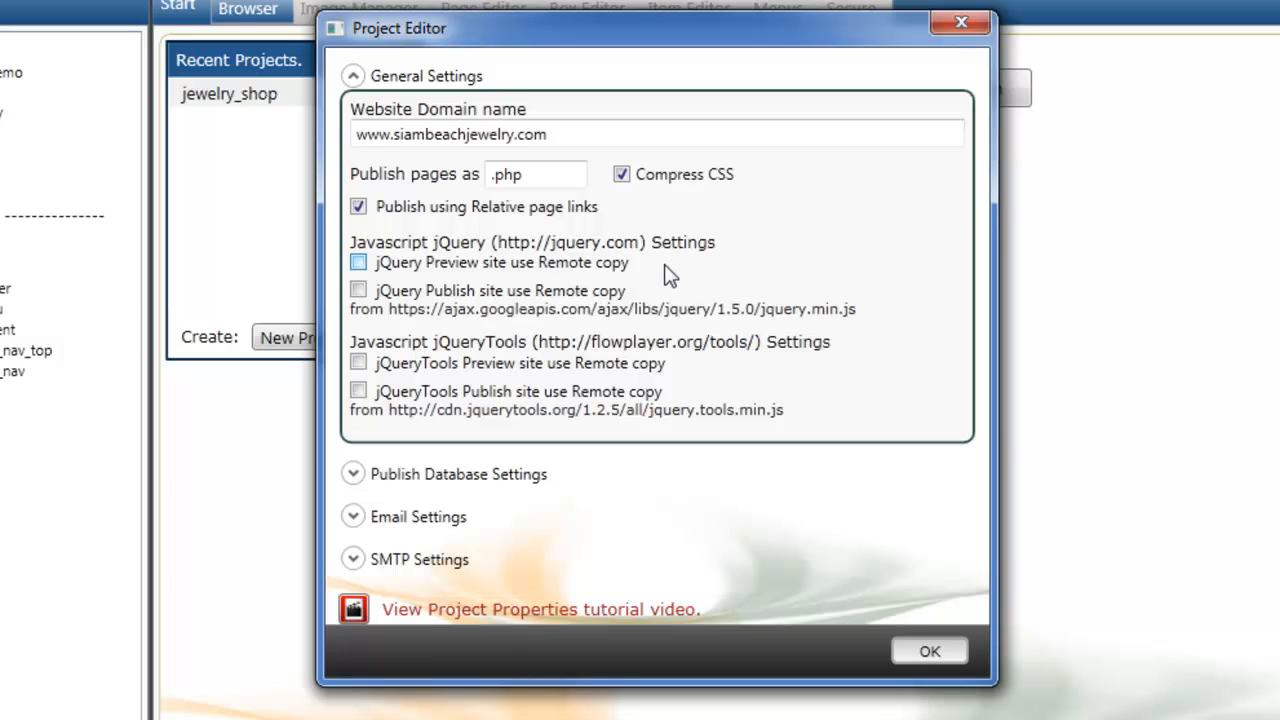
click(358, 290)
click(360, 289)
key(Tab)
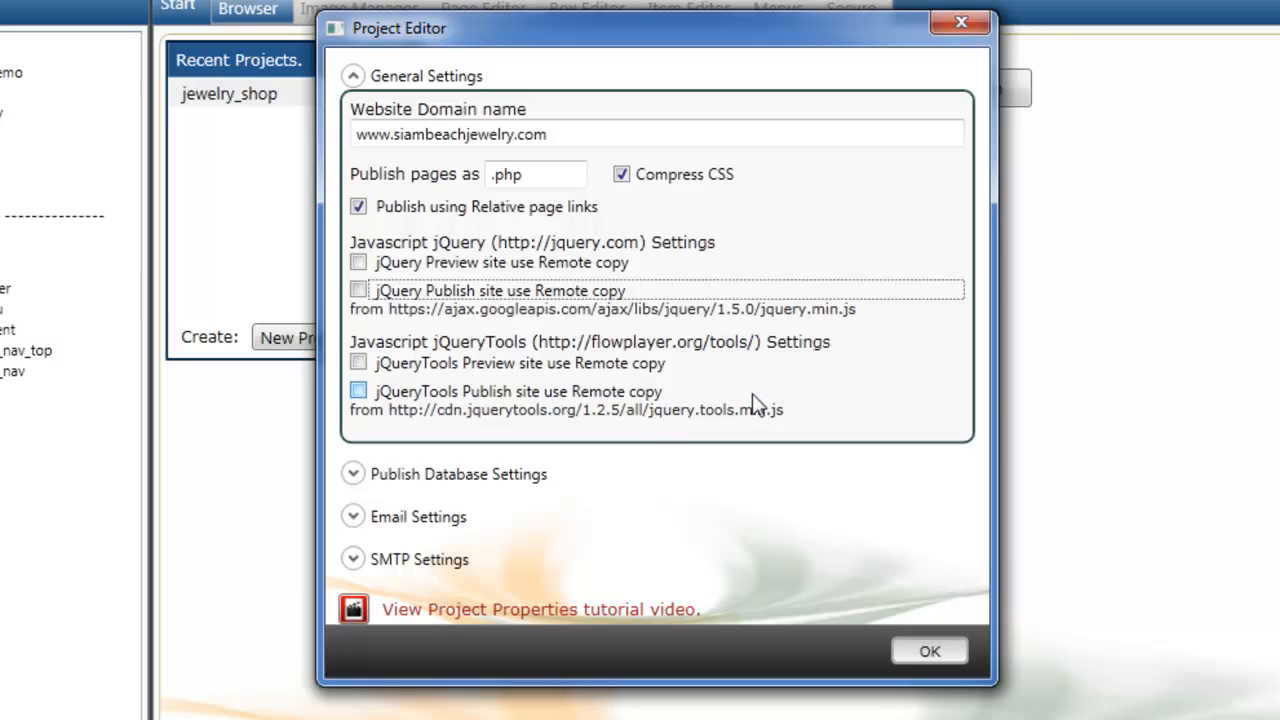
Review publish database settings (host localhost, user root, database jewelry_demo), then collapse all sections.
click(352, 78)
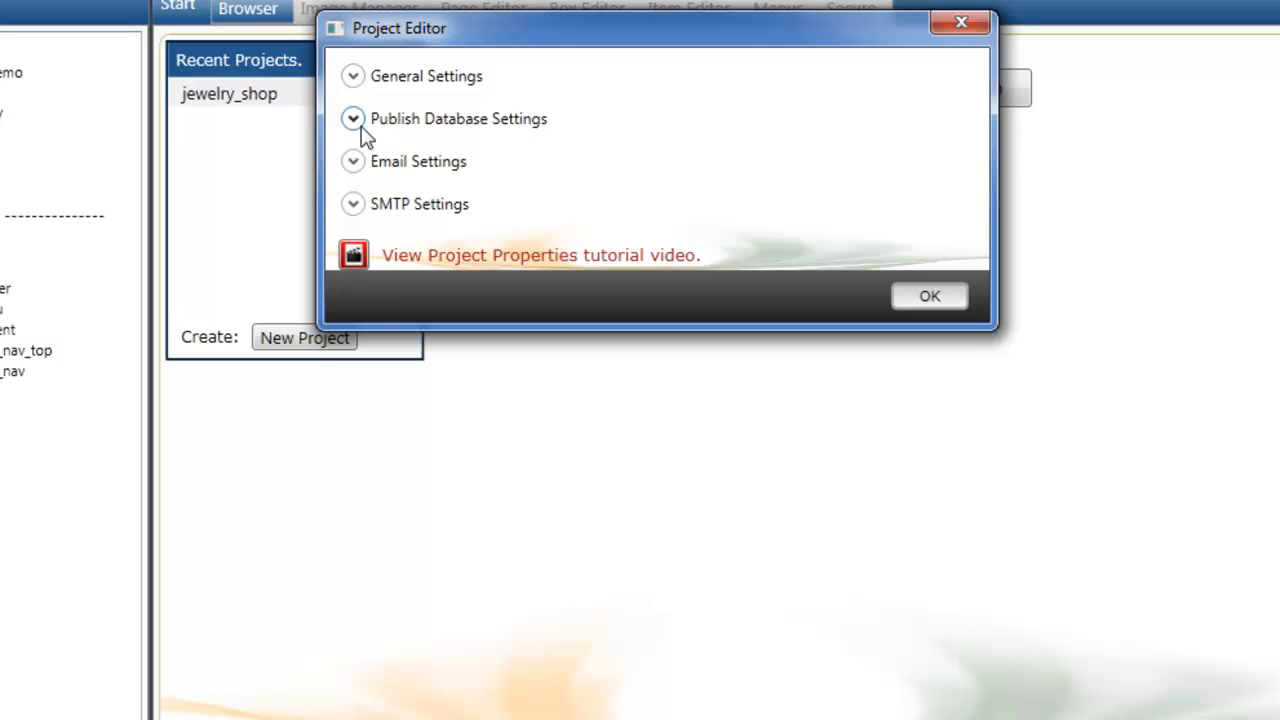
click(352, 119)
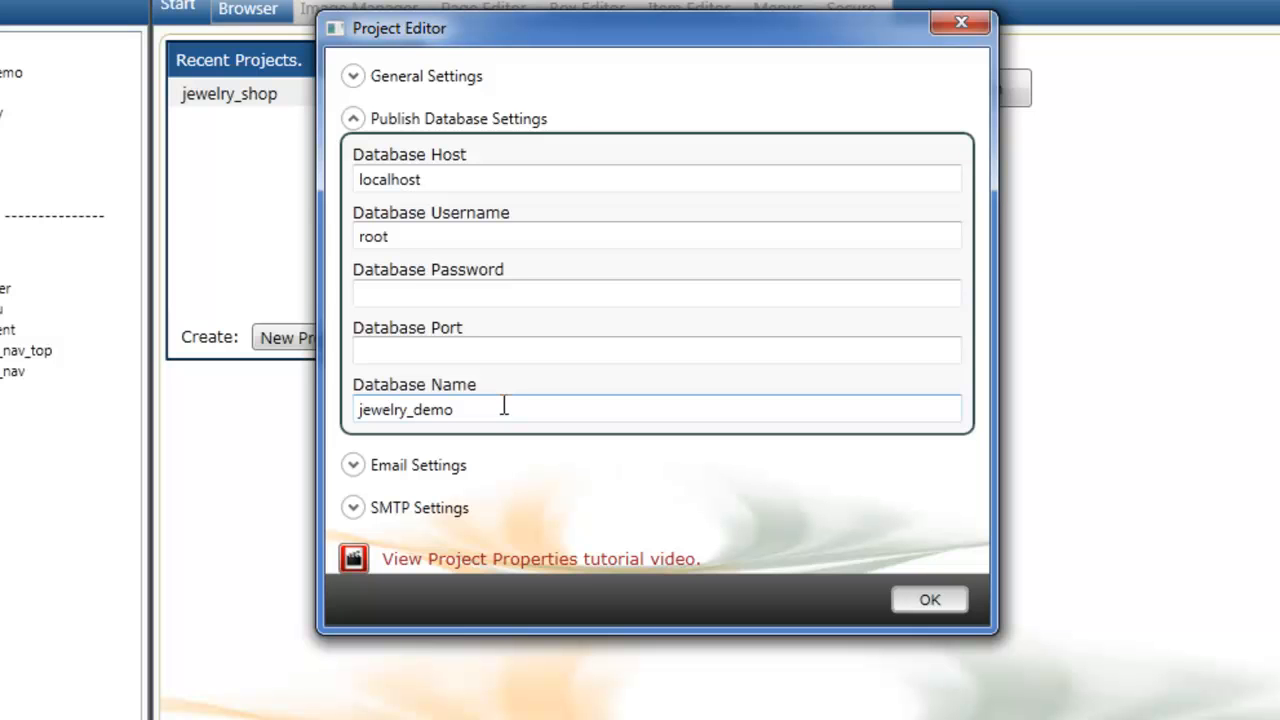
click(353, 119)
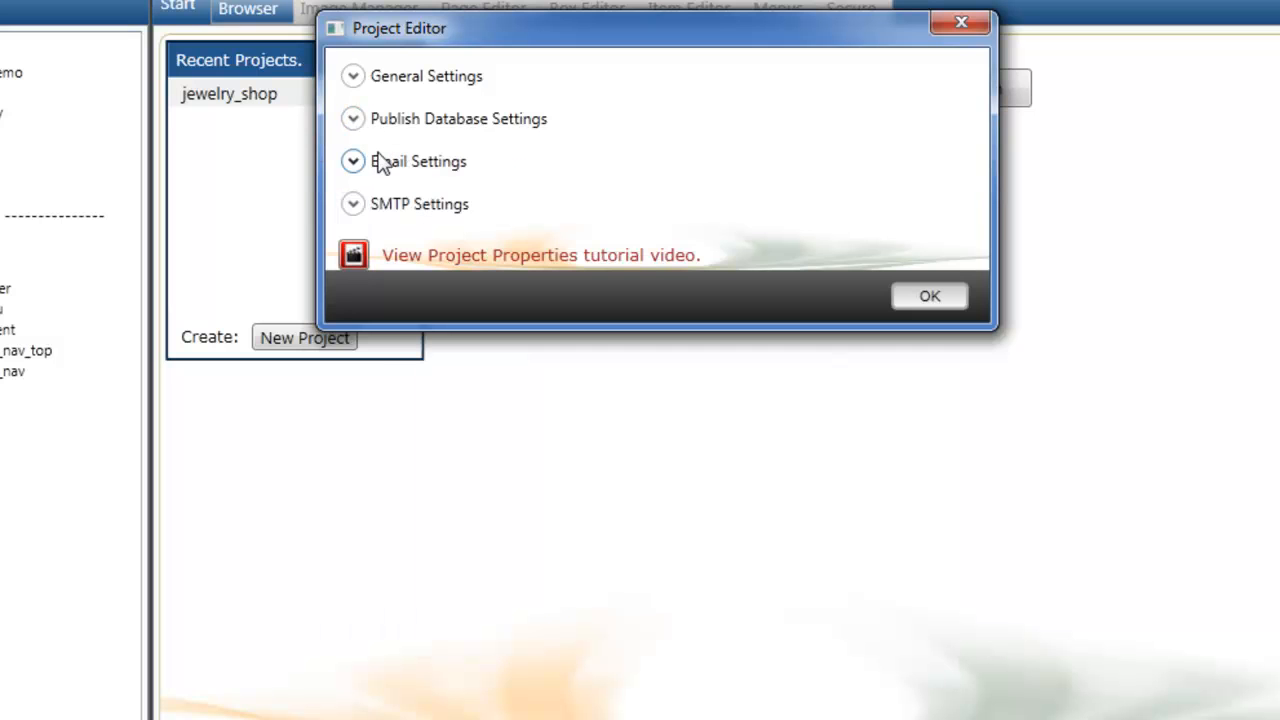
click(353, 162)
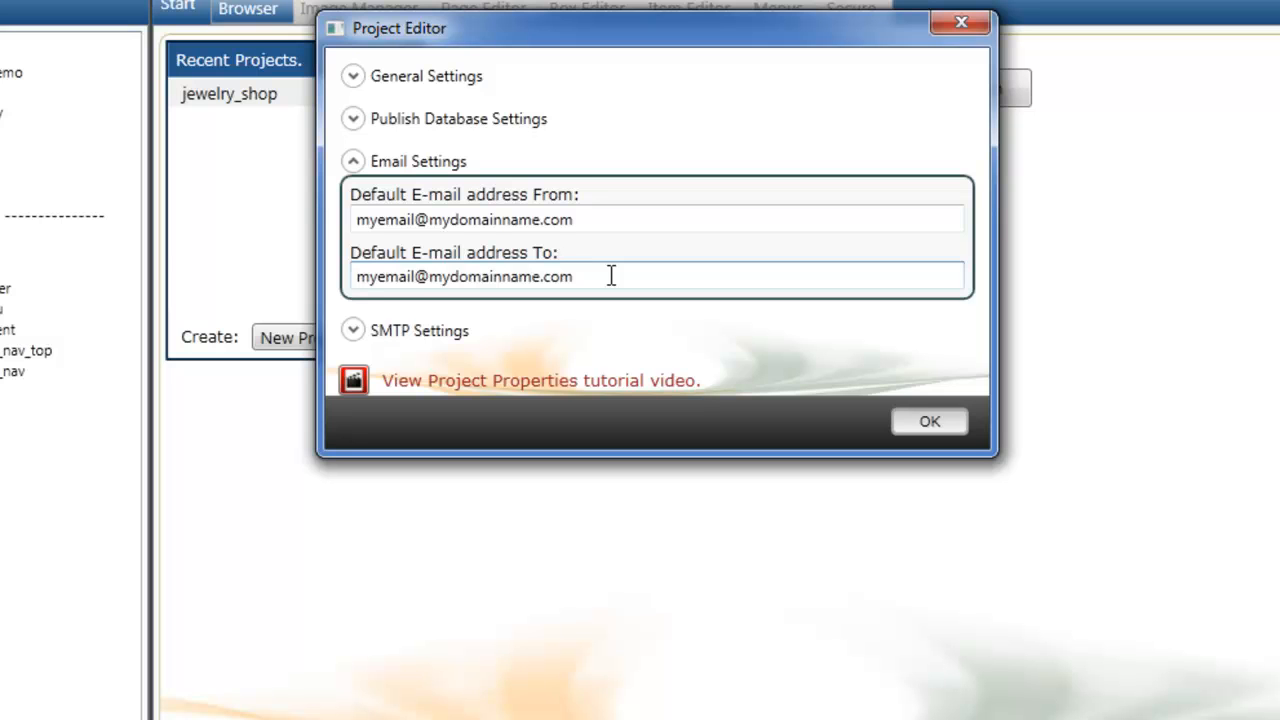
click(353, 161)
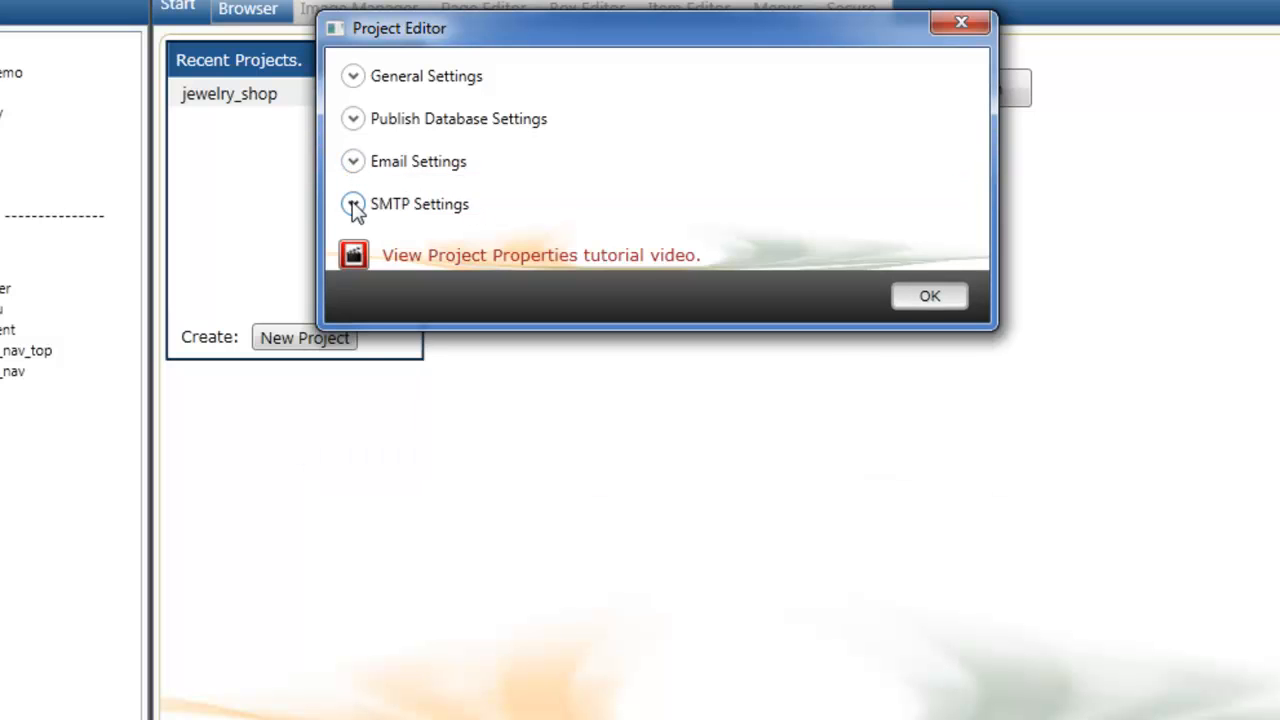
click(353, 204)
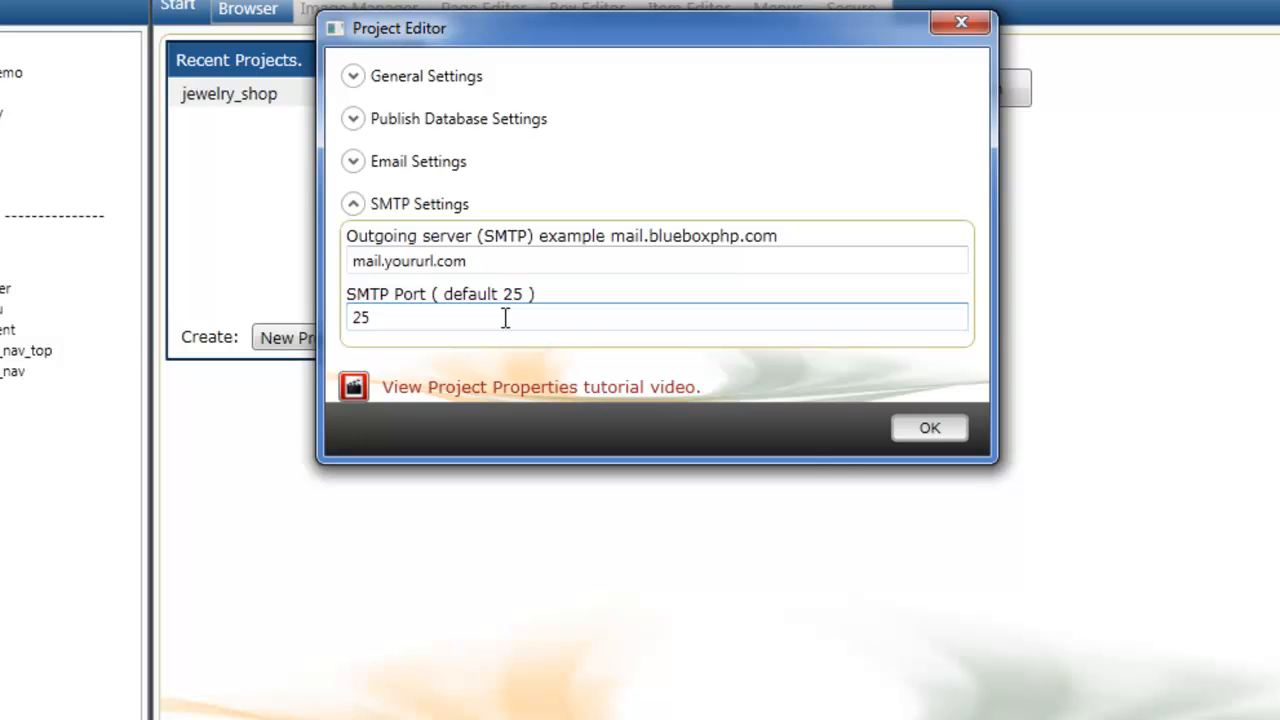
click(354, 203)
click(354, 77)
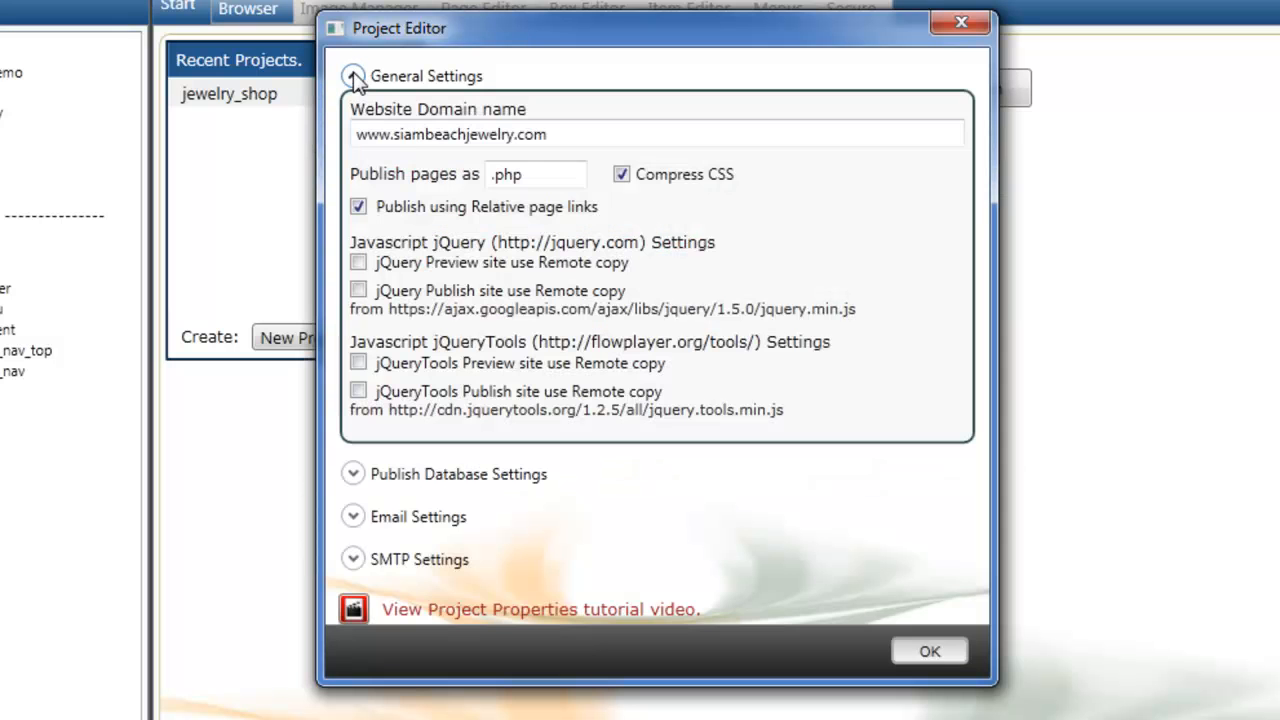